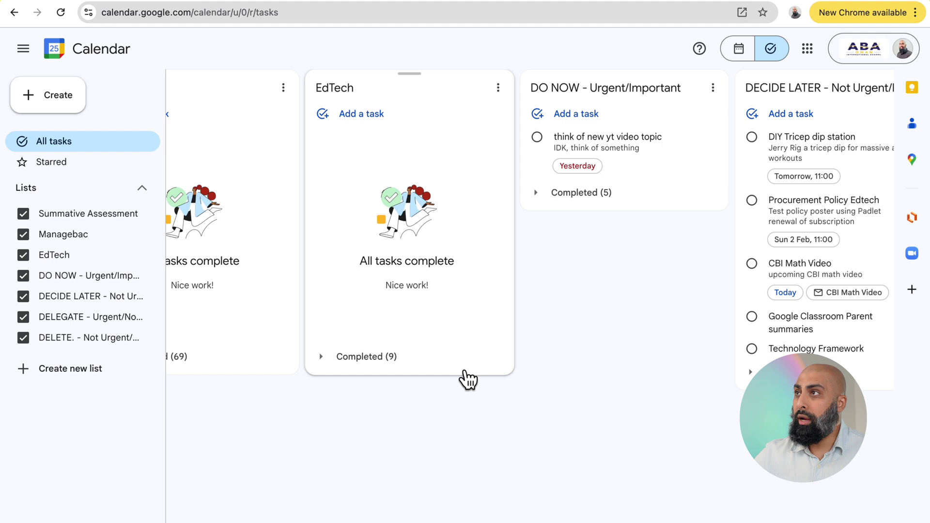
- Flip to the week view and back to the tasks board, then start a blank new task
left_click(738, 49)
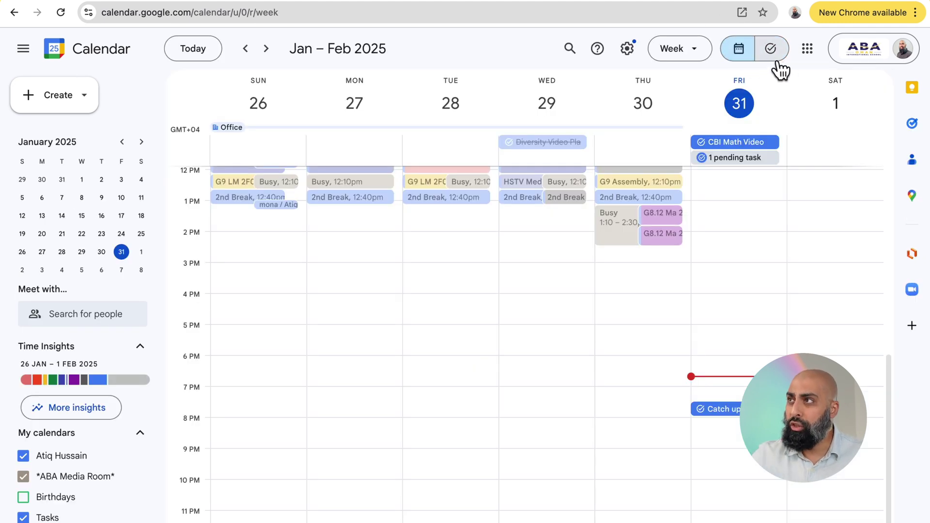
left_click(773, 54)
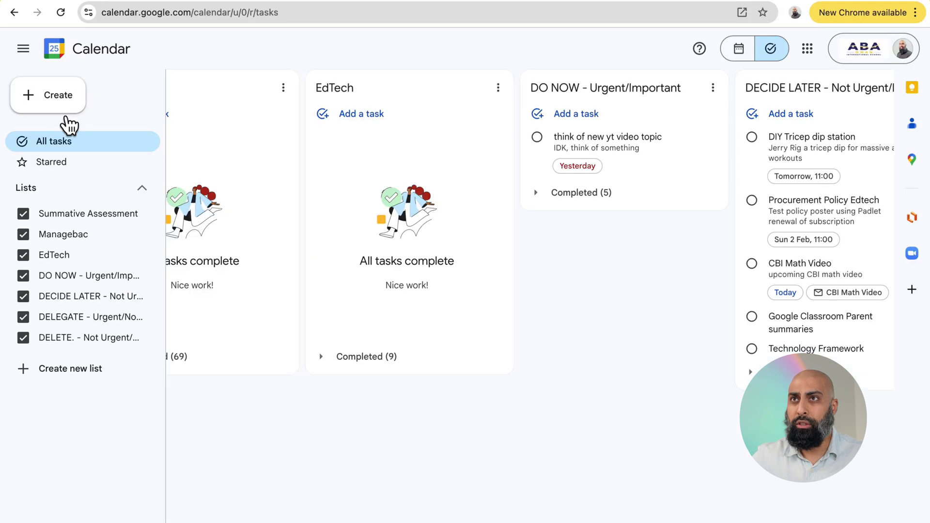
left_click(83, 40)
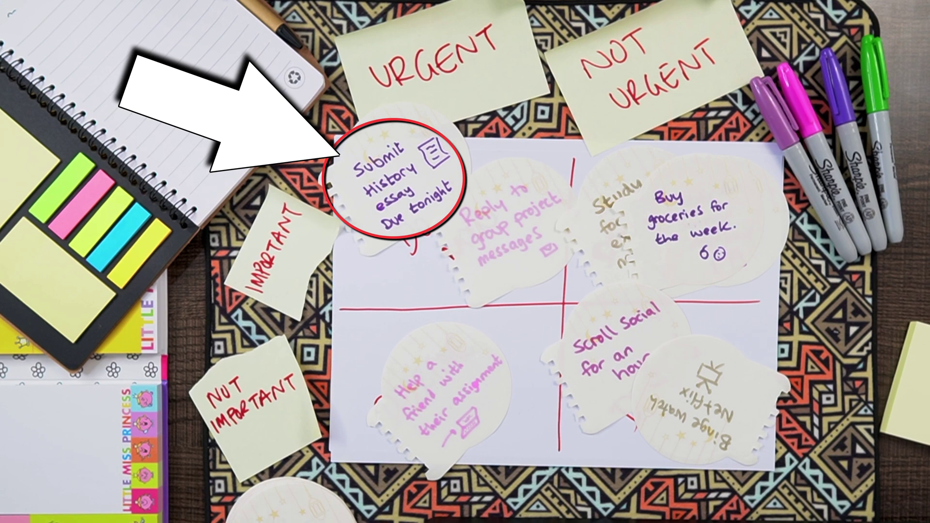
- Save the History Essay task, due 31 January at 19:00, into the DO NOW list
left_click(431, 408)
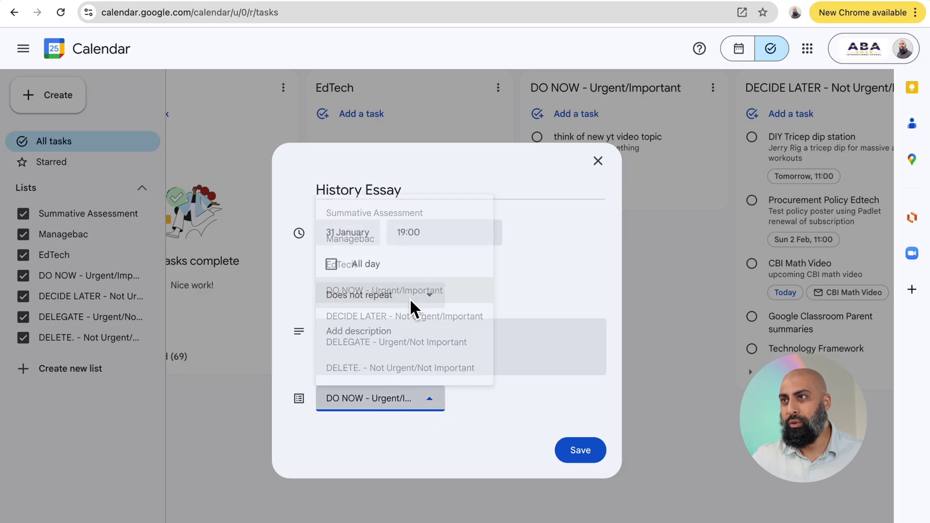
left_click(591, 458)
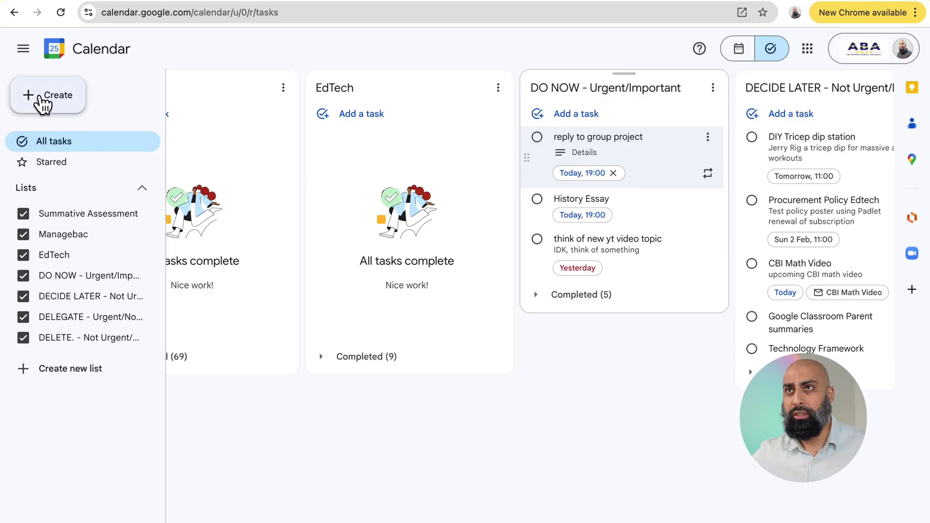
left_click(42, 99)
- Create 'Groceries Shopping' dated 1 February and save it to the DECIDE LATER list
type("Groceries Shopping")
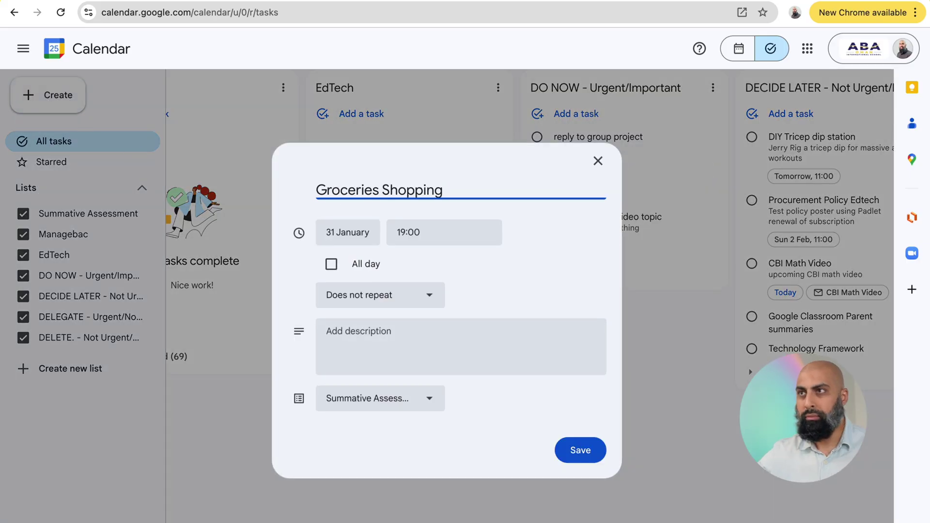
left_click(365, 234)
left_click(473, 261)
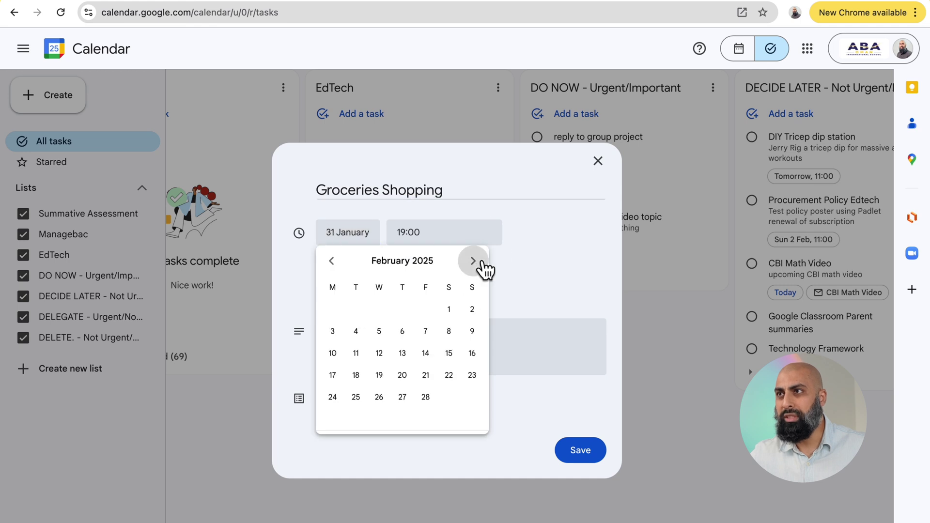
left_click(448, 309)
left_click(380, 398)
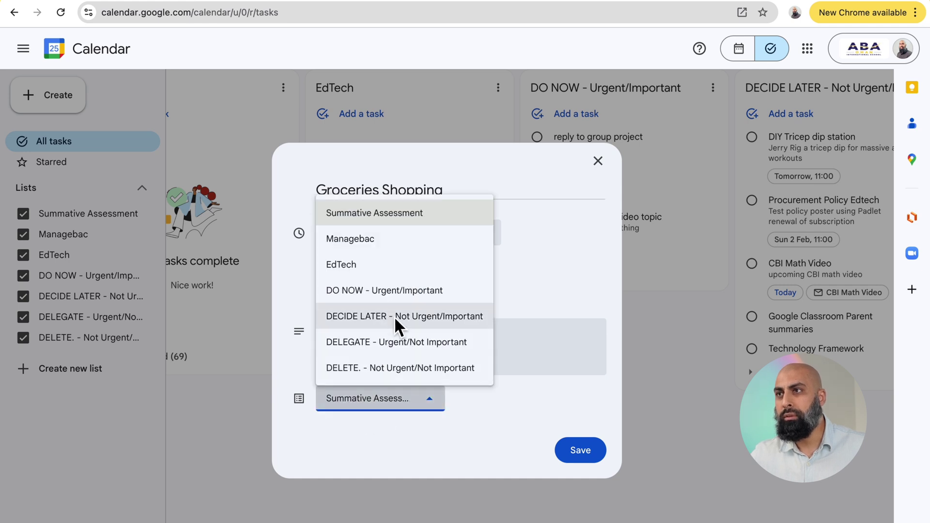
left_click(394, 315)
left_click(581, 451)
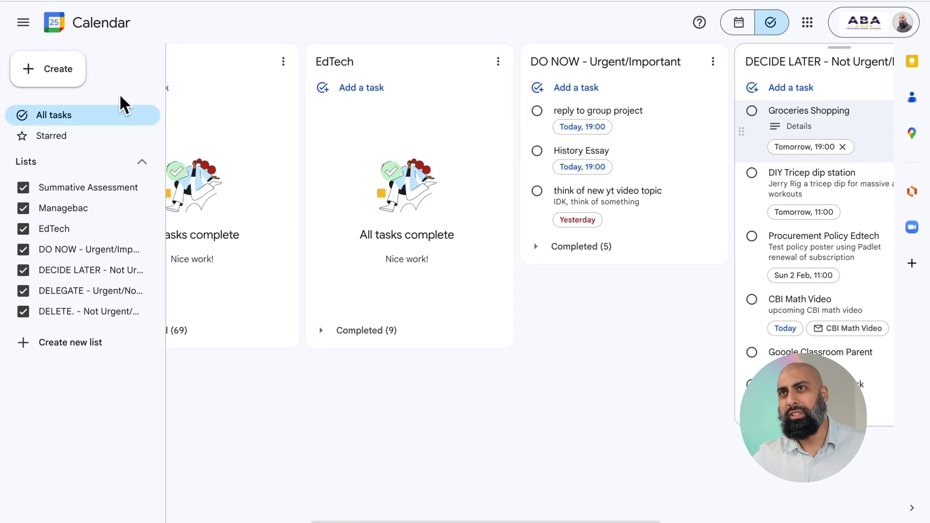
left_click(61, 75)
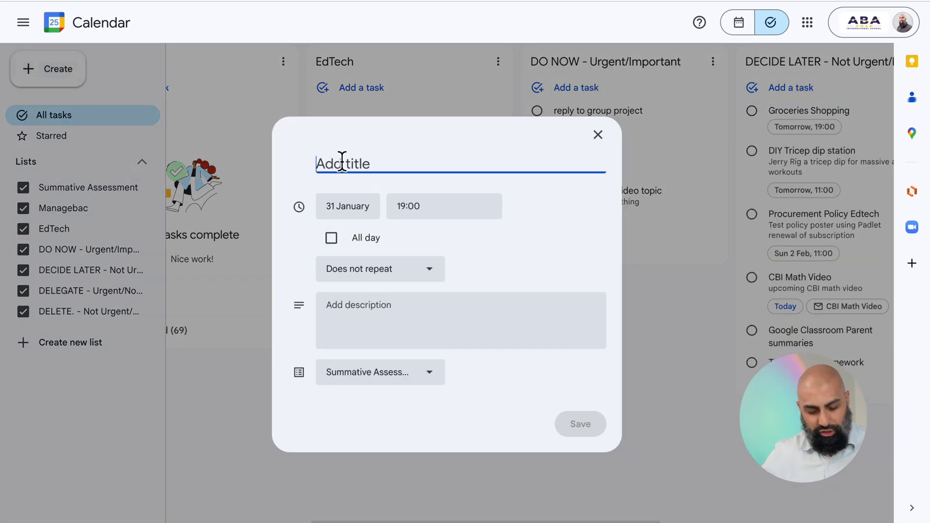
- Create a non-repeating 'Internship Summer' task dated 4 February, saved to DECIDE LATER
type("Internship Summer")
left_click(380, 269)
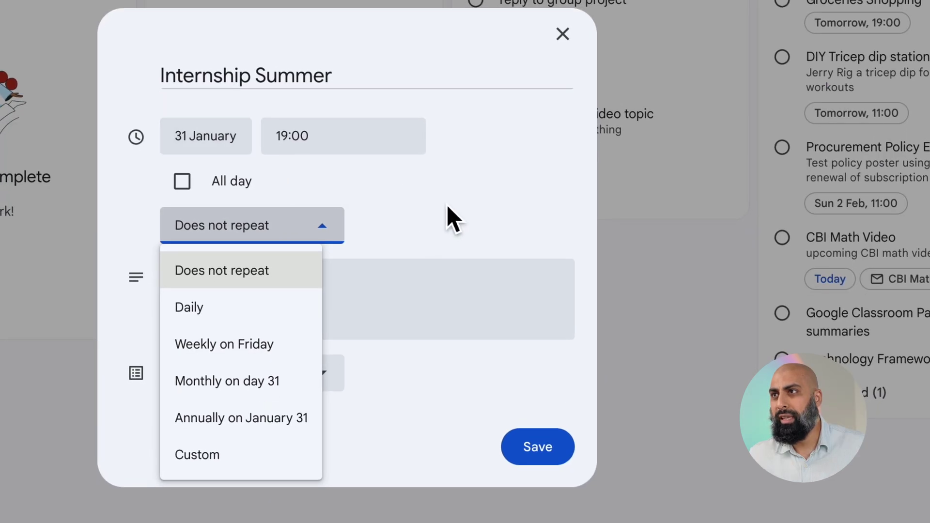
left_click(446, 204)
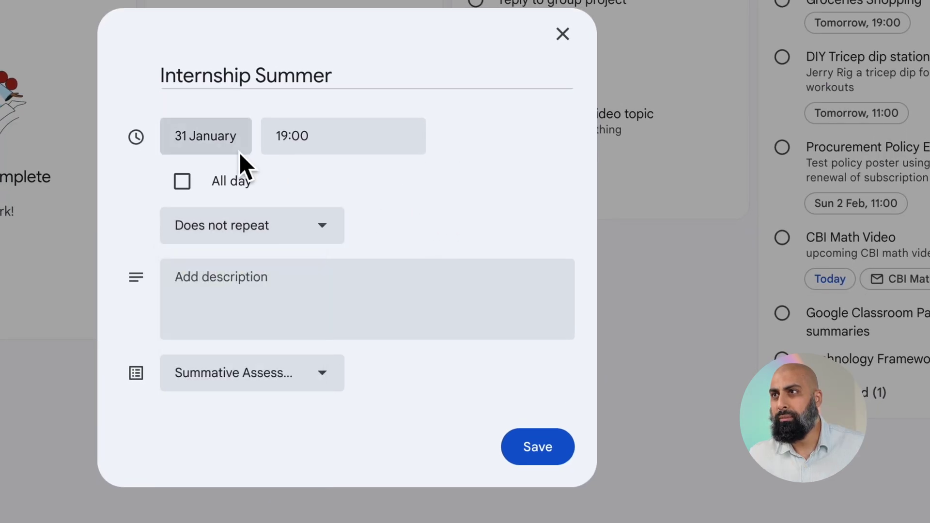
left_click(243, 164)
left_click(398, 186)
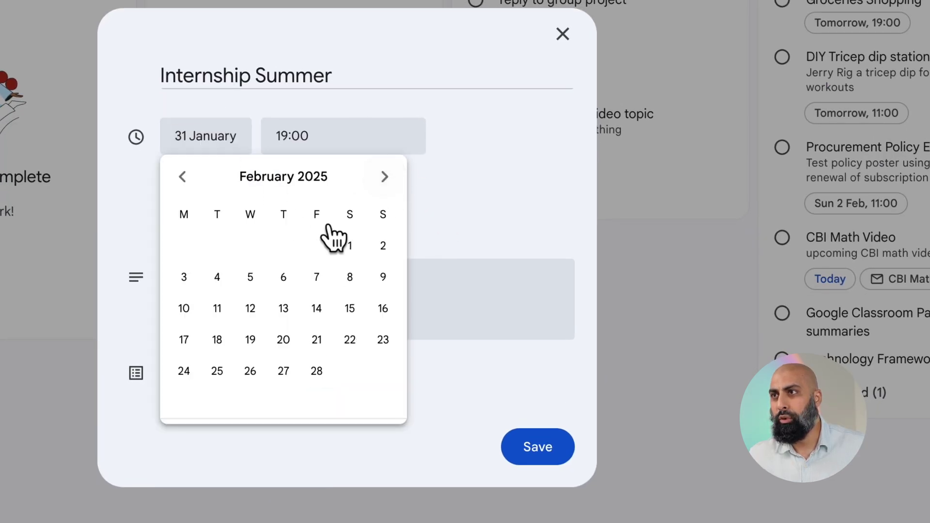
left_click(224, 283)
left_click(291, 381)
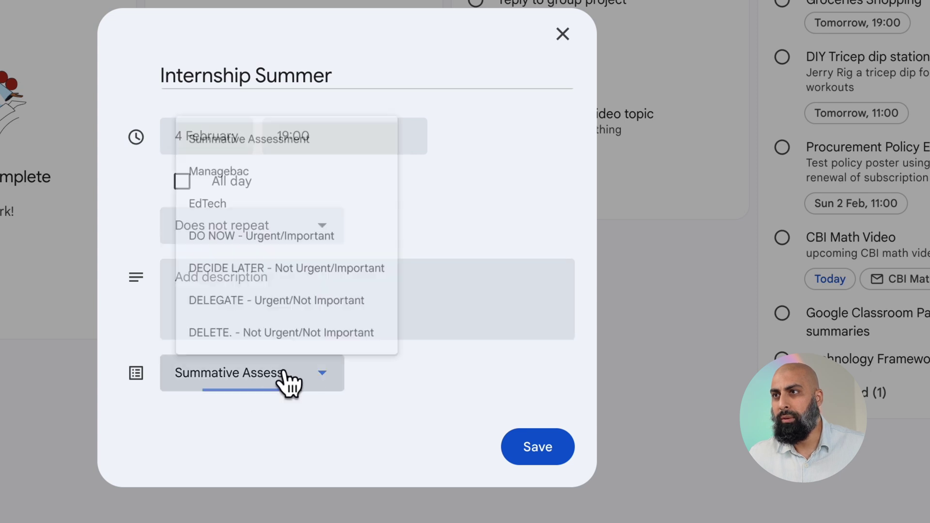
left_click(245, 256)
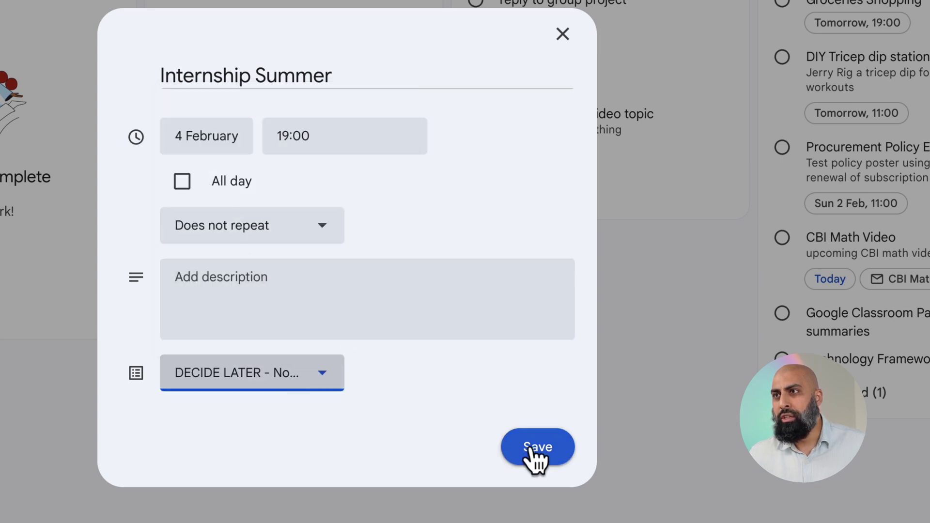
left_click(531, 453)
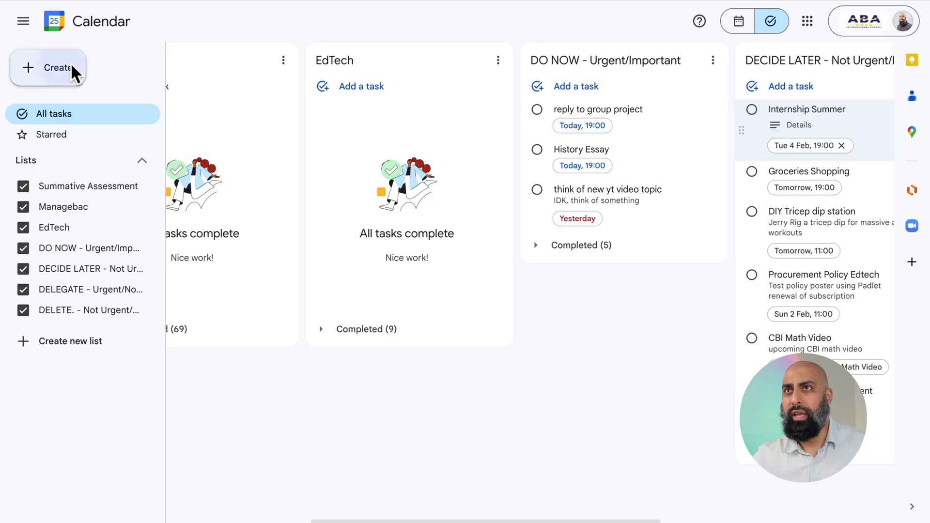
- Create a 'Math test' task dated 3 February and save it in DECIDE LATER
left_click(72, 64)
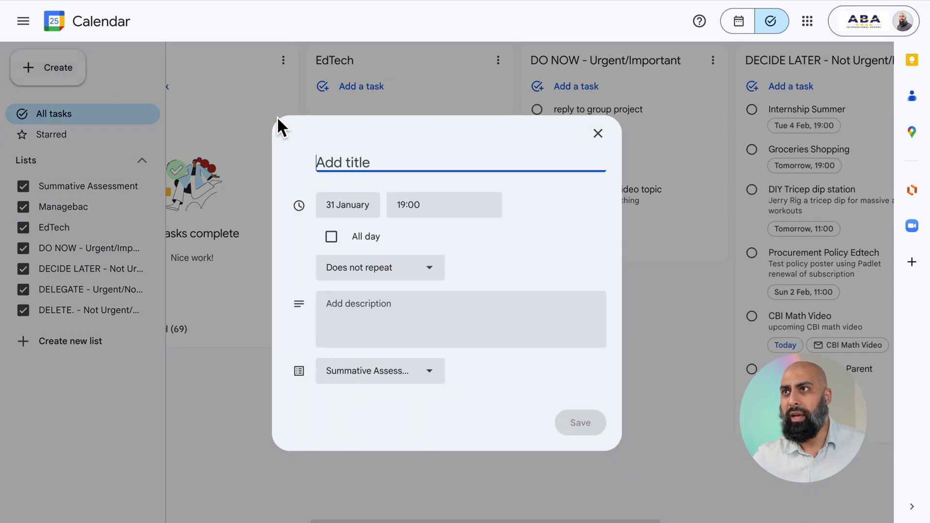
type("Math test")
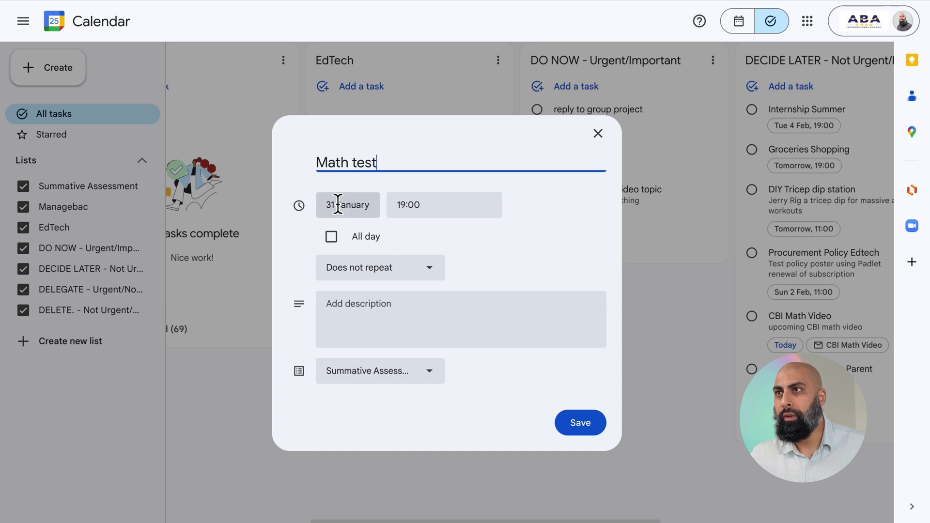
left_click(337, 204)
left_click(473, 233)
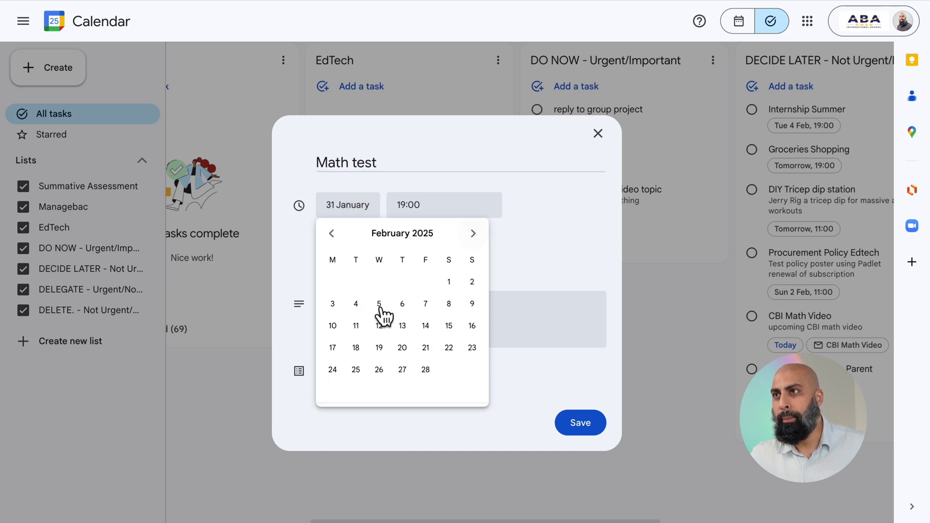
left_click(335, 303)
left_click(394, 371)
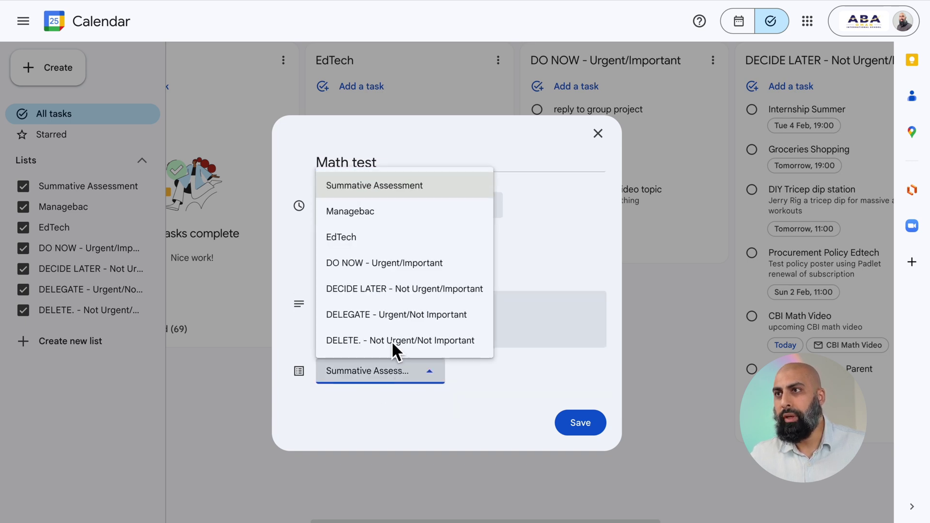
left_click(383, 293)
left_click(573, 428)
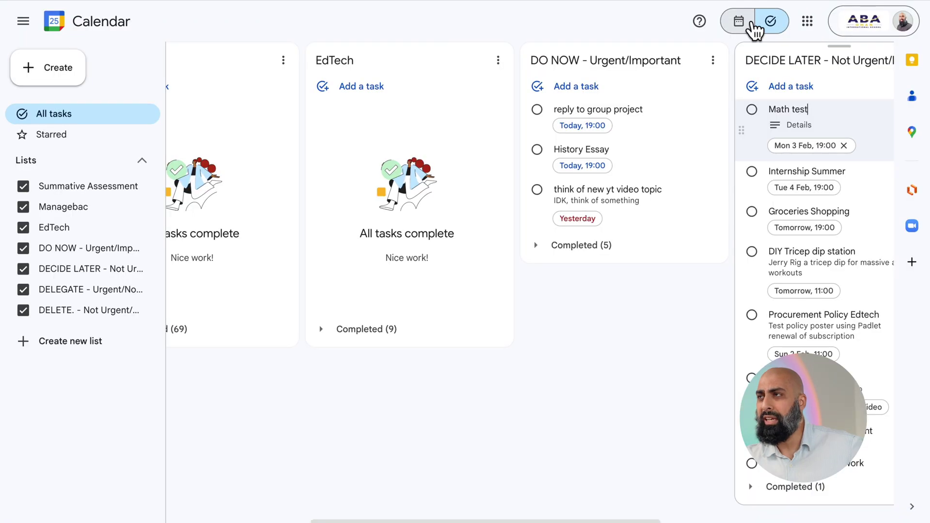
left_click(739, 21)
- Hide Birthdays and show only the Tasks calendar on the 2–8 February week
left_click(25, 469)
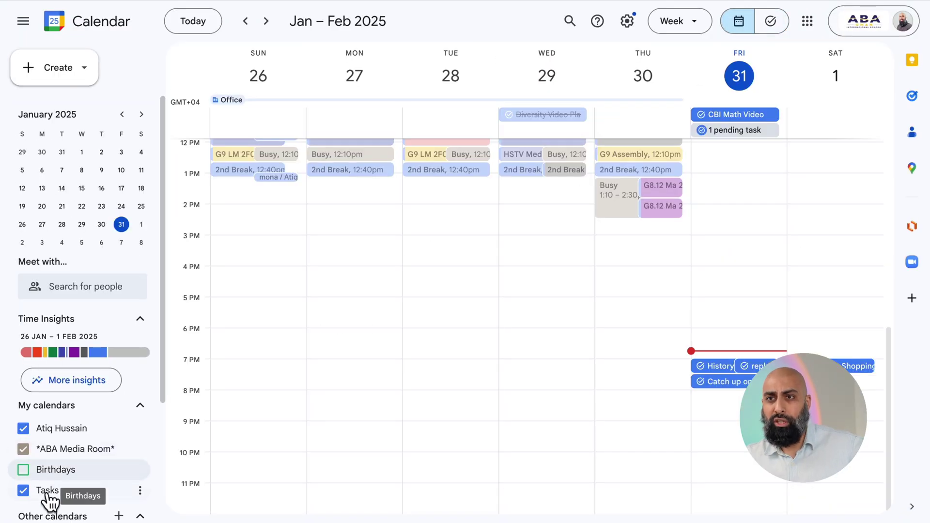
left_click(270, 34)
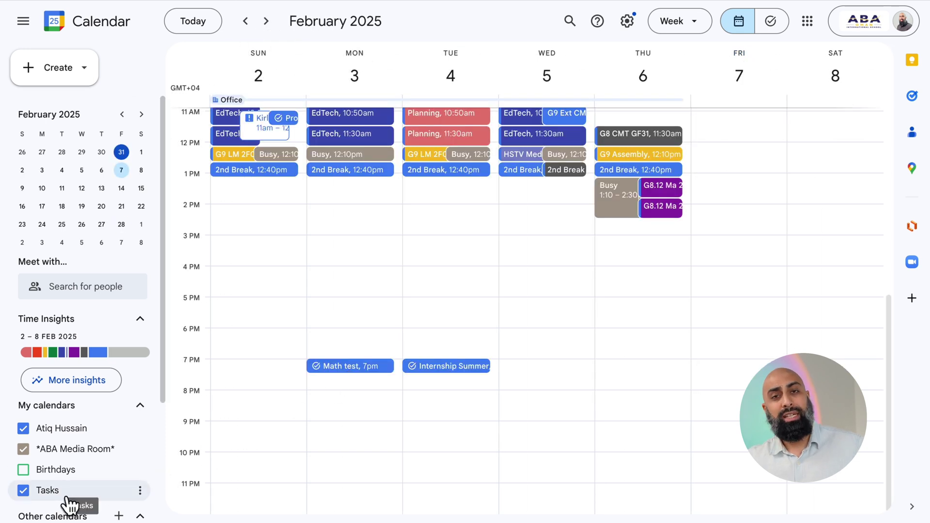
left_click(140, 491)
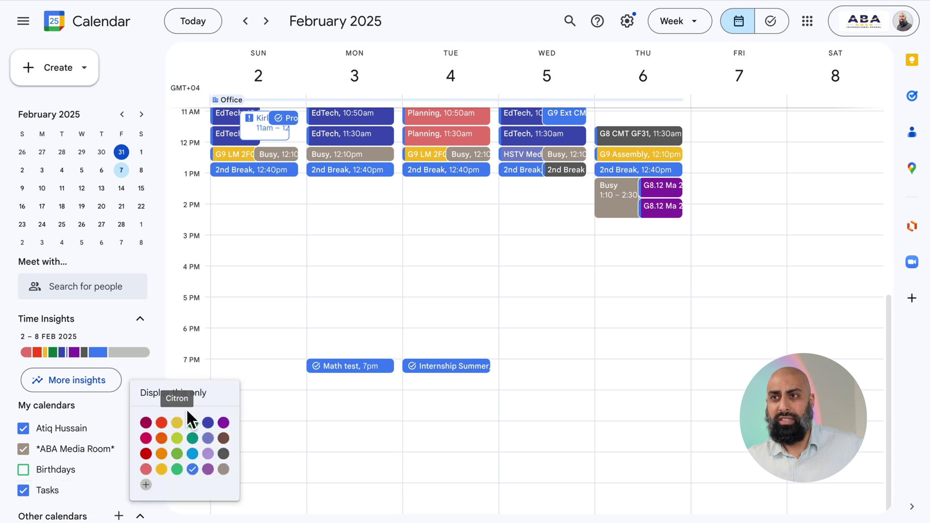
left_click(196, 396)
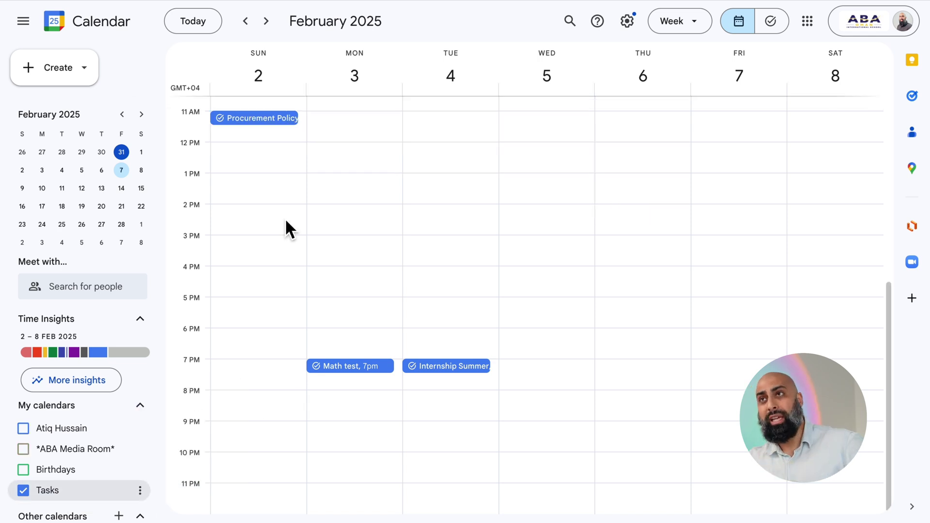
left_click(251, 22)
left_click(266, 22)
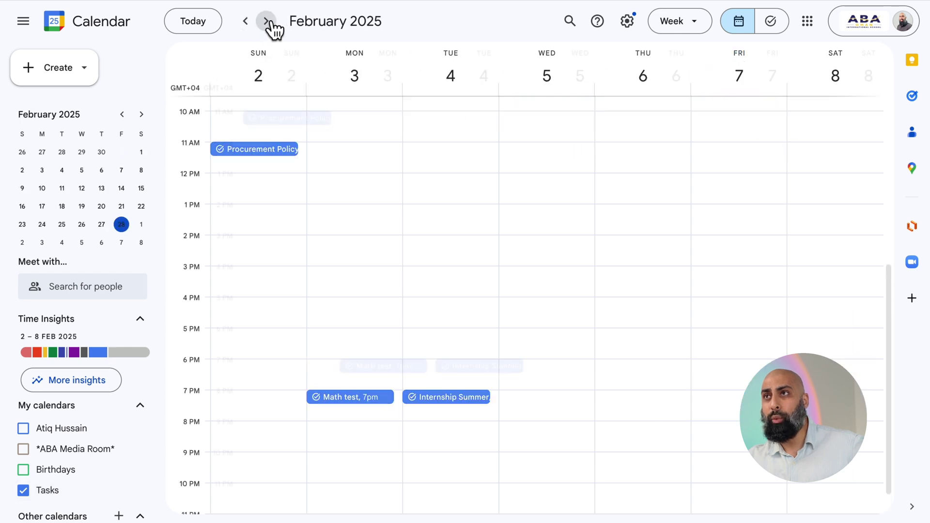
- Switch the calendar to the Schedule layout starting from today
left_click(701, 28)
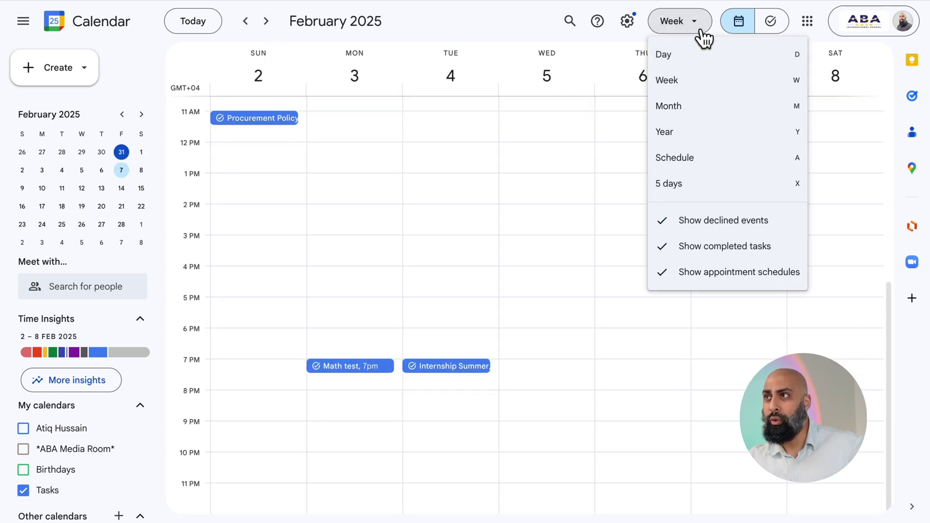
left_click(702, 160)
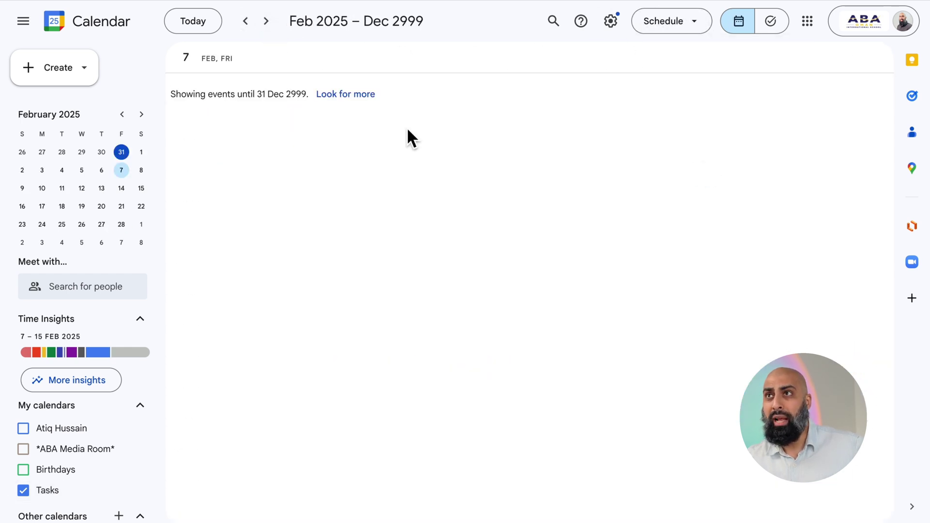
left_click(196, 33)
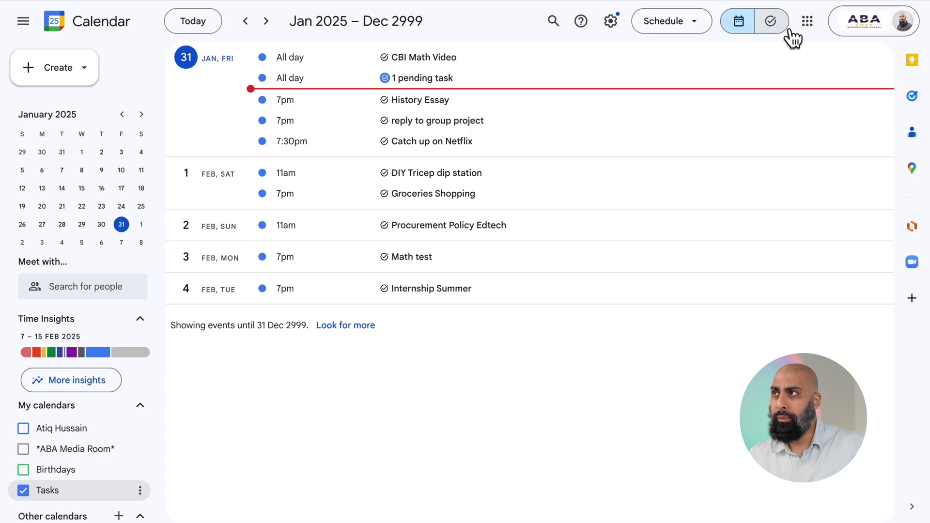
- Create 'Help friend with assignment' dated 4 February and file it under DELEGATE
left_click(785, 29)
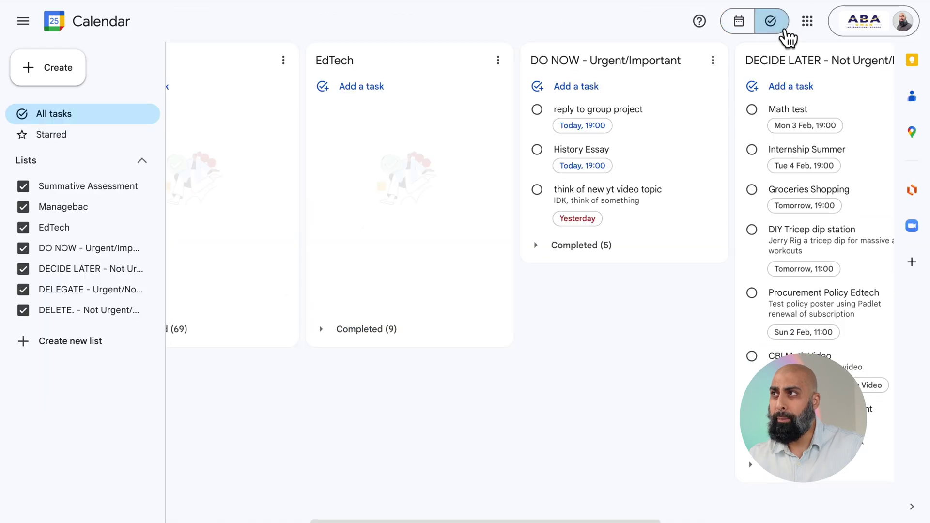
left_click(44, 75)
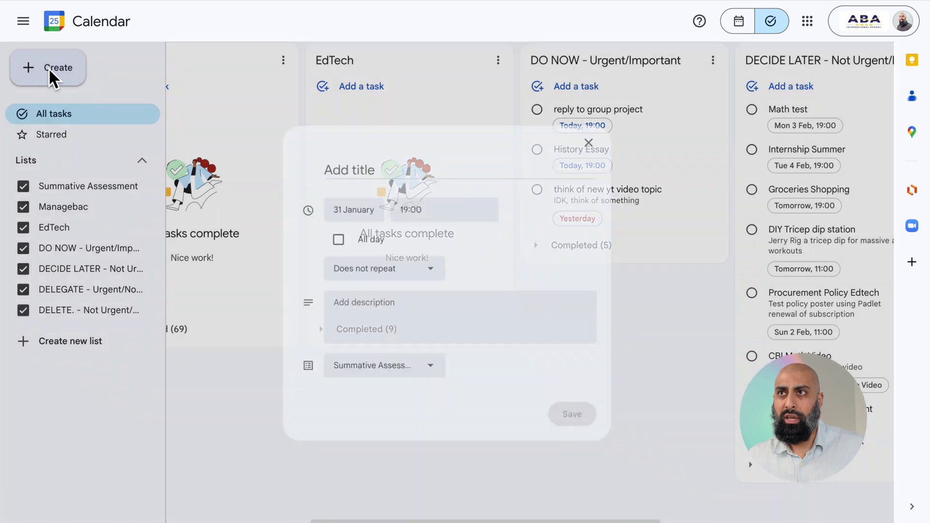
type("Help friend with assignment")
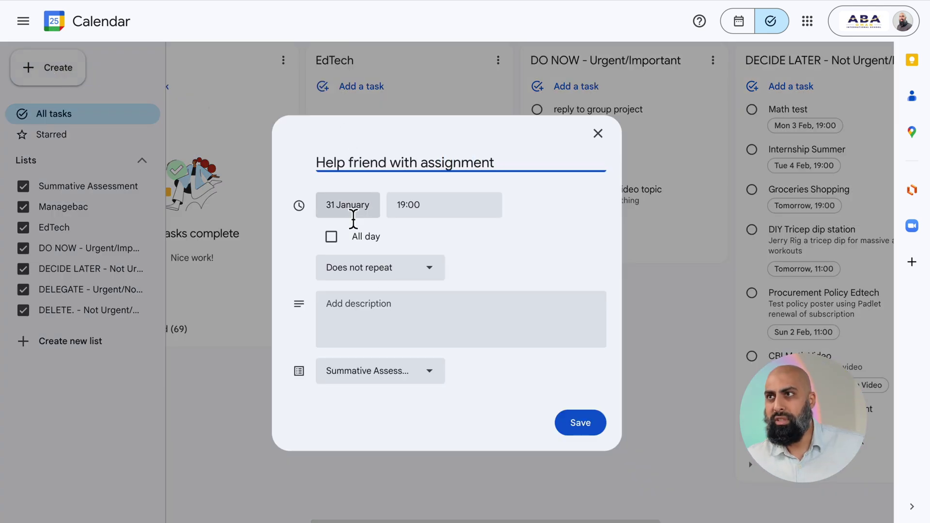
left_click(364, 204)
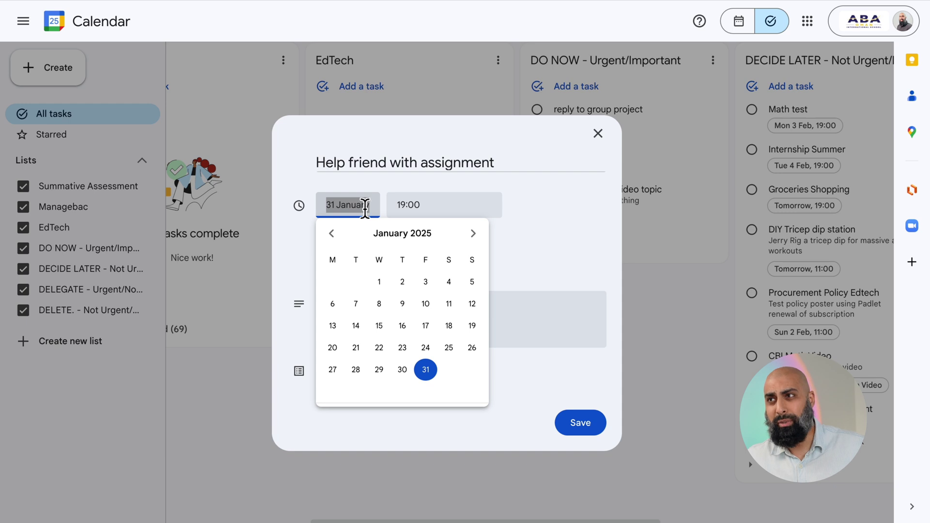
left_click(475, 235)
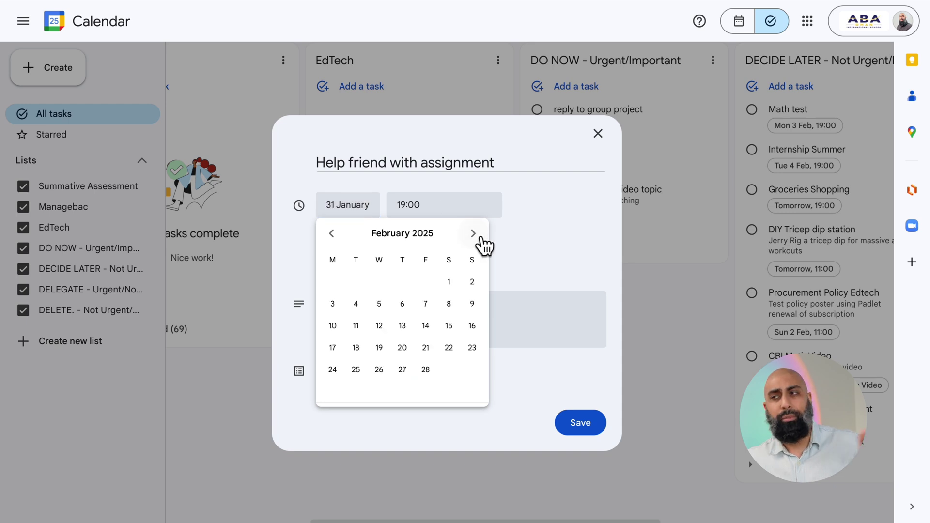
left_click(357, 304)
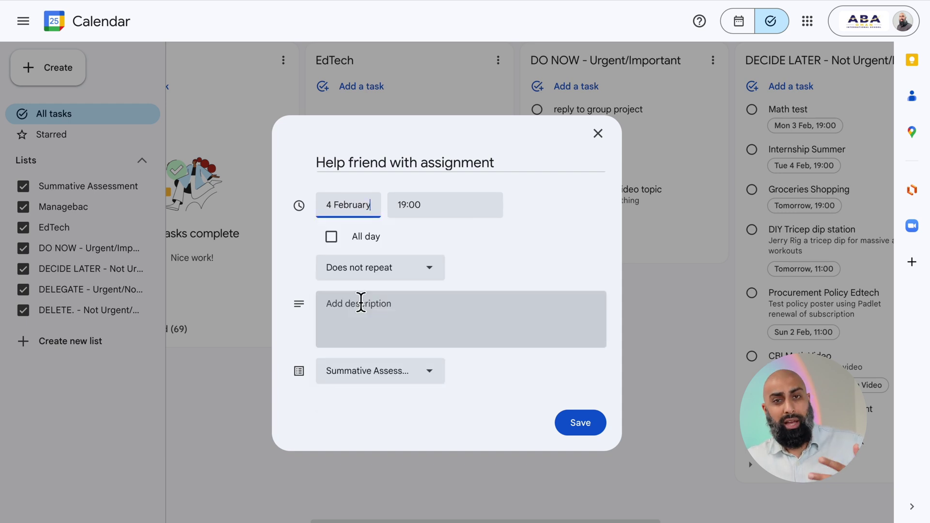
left_click(421, 378)
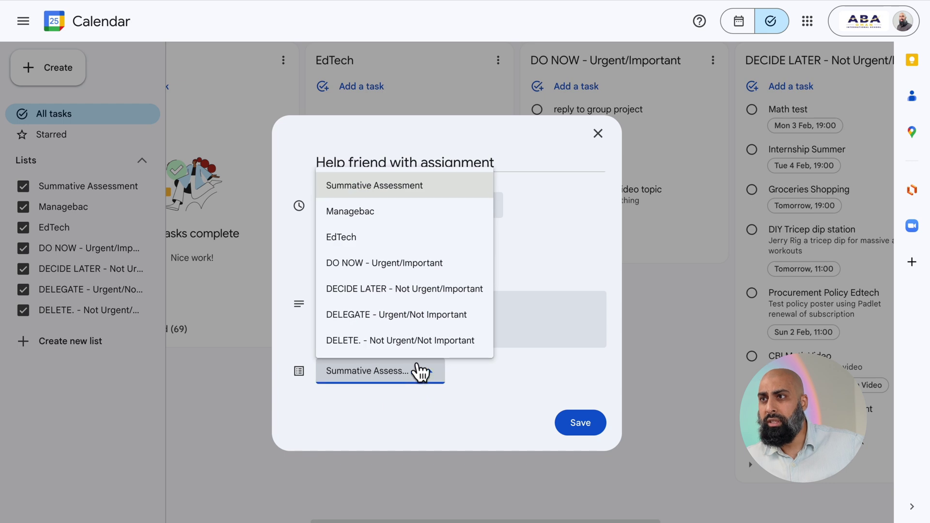
left_click(368, 313)
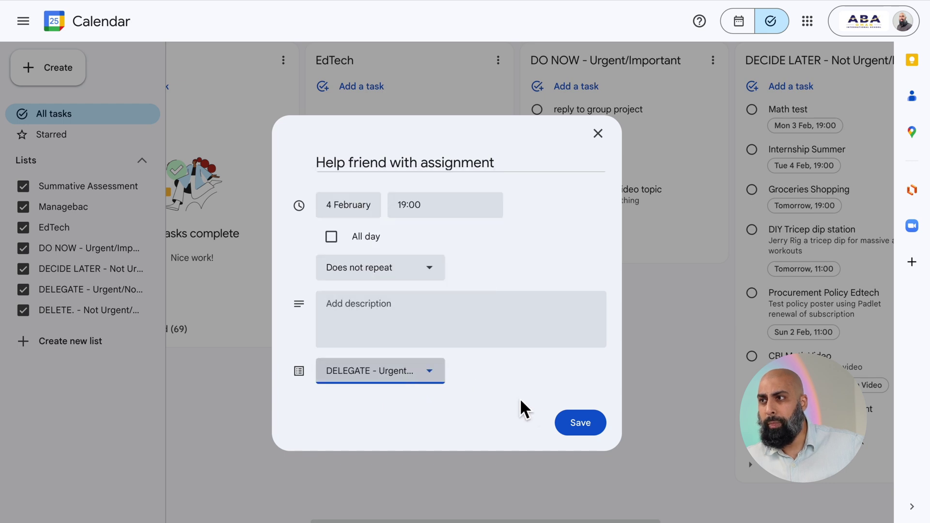
left_click(586, 427)
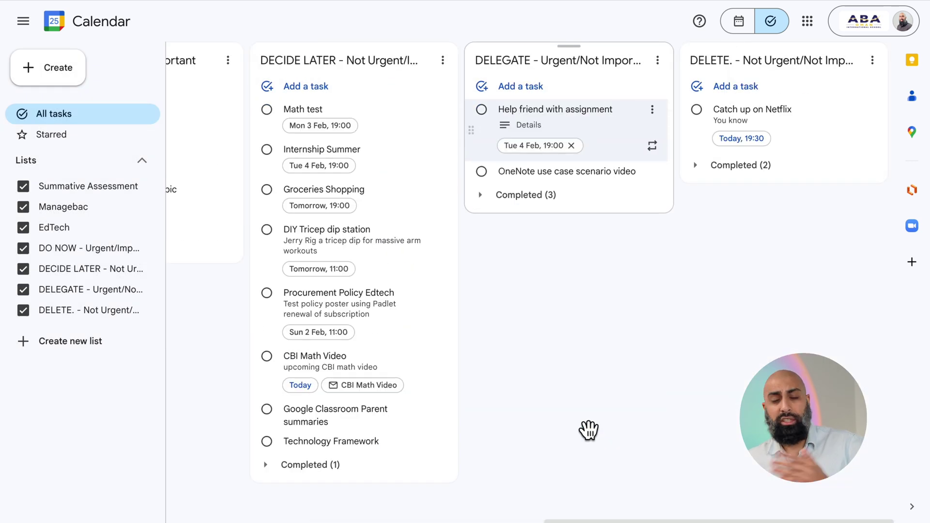